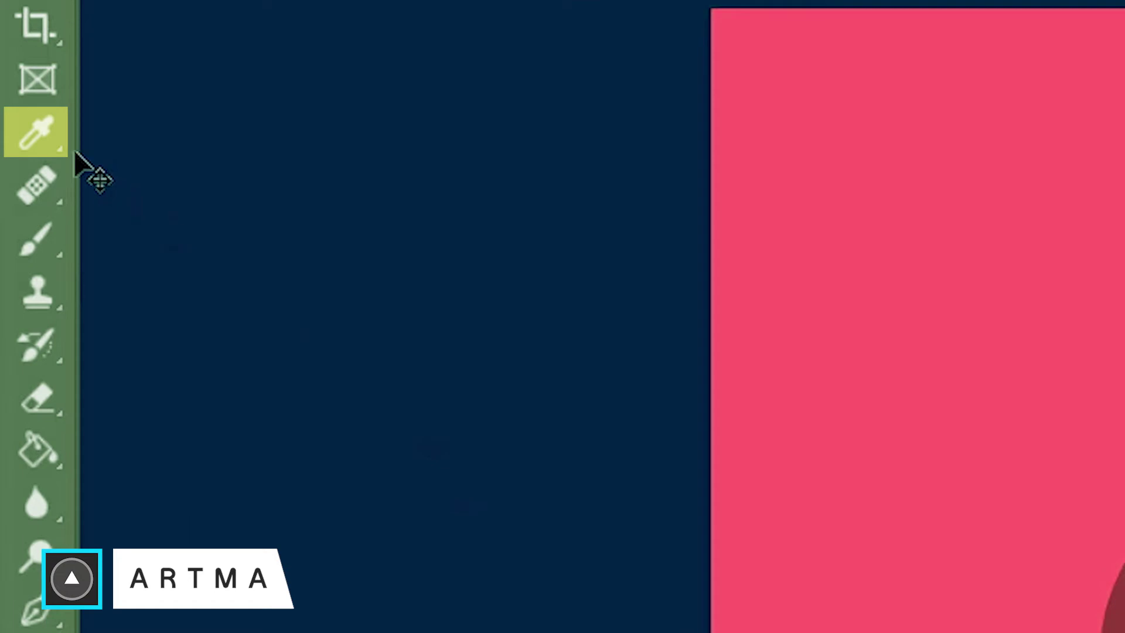
Switch to the Note Tool from the Eyedropper tool group flyout
{"action": "right_click", "coordinate": [61, 131]}
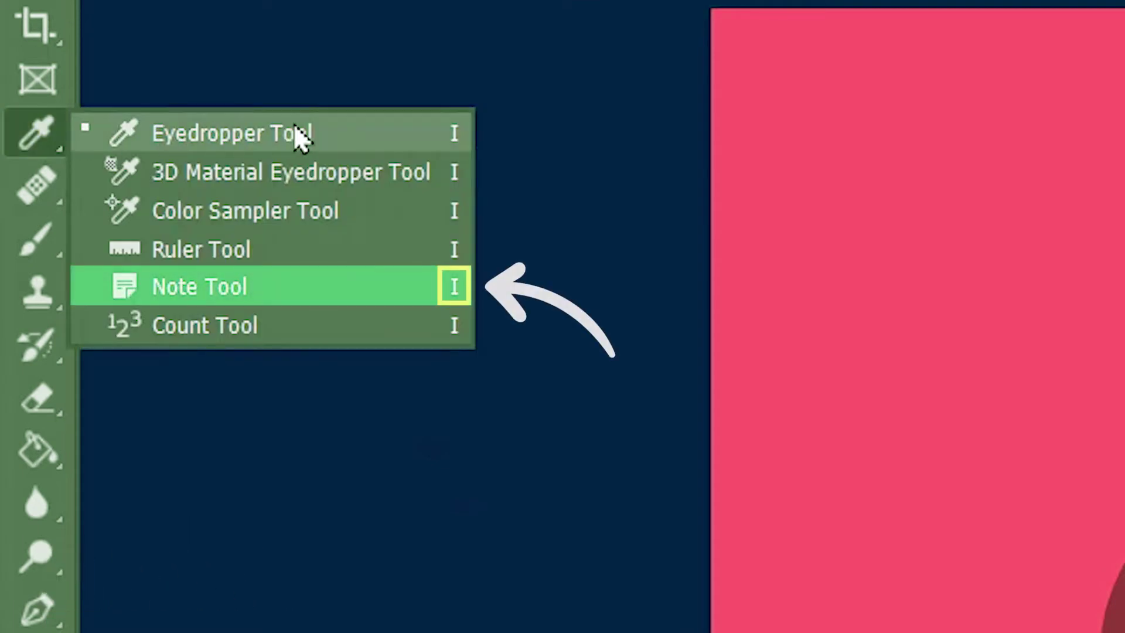
{"action": "left_click", "coordinate": [334, 293]}
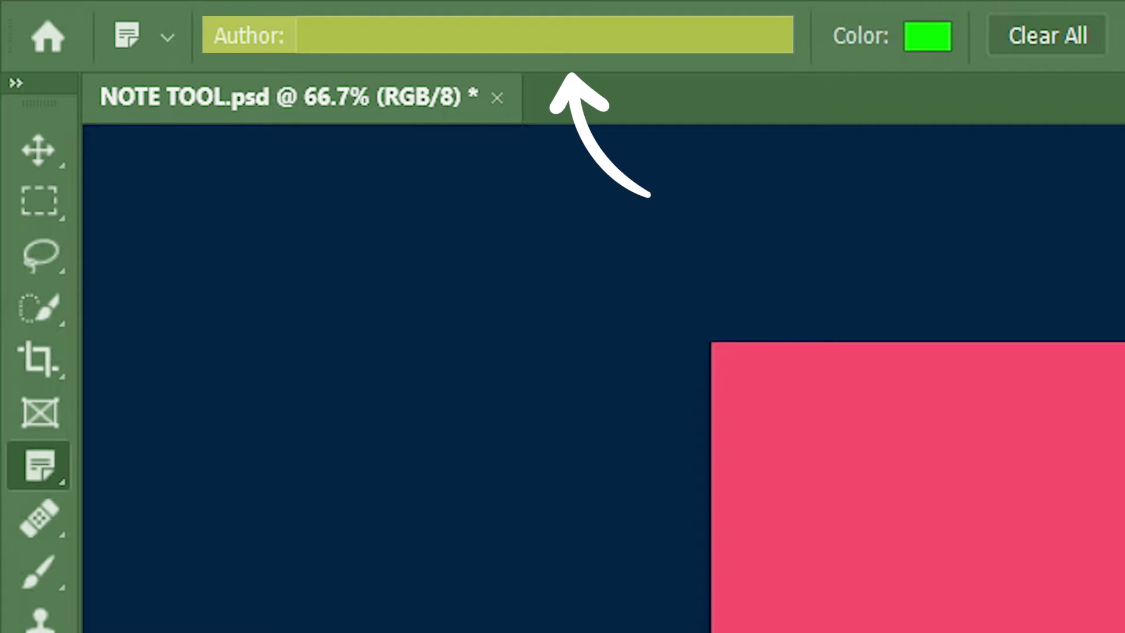
Set the note author to CLIENT and change the note colour to blue
{"action": "left_click", "coordinate": [638, 33]}
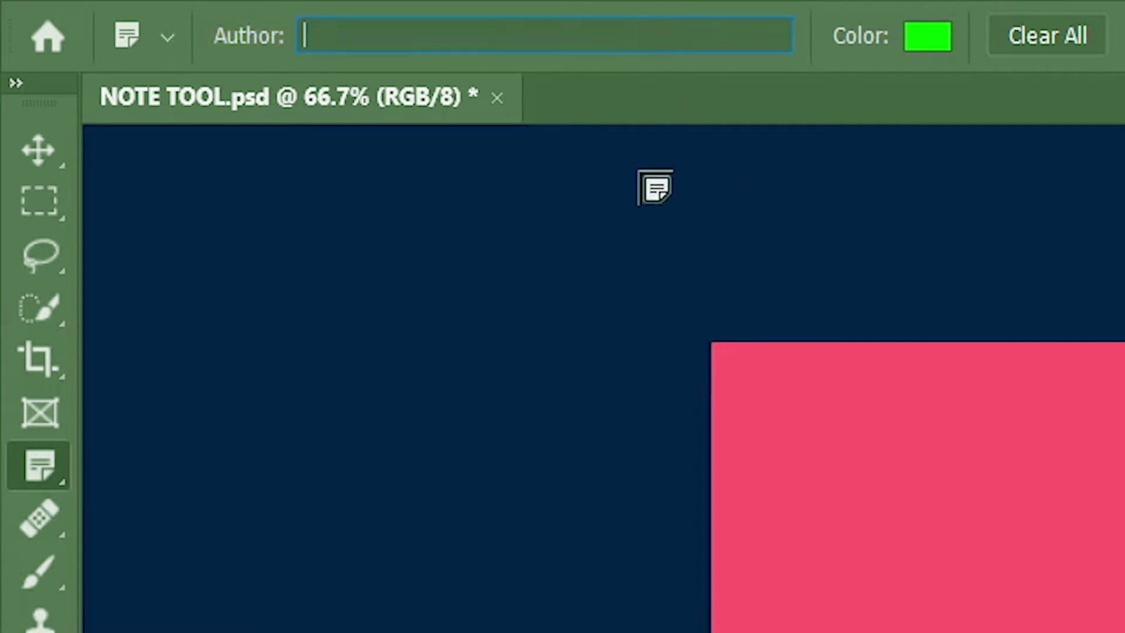
{"action": "type", "text": "CLIENT"}
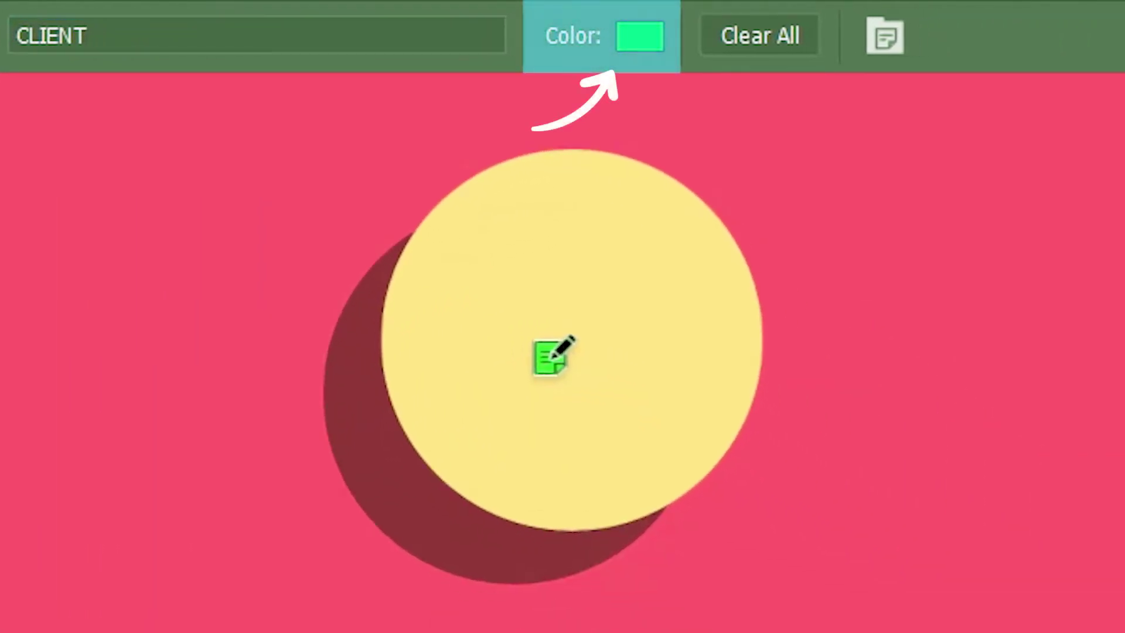
{"action": "left_click", "coordinate": [635, 39]}
{"action": "left_click", "coordinate": [900, 215]}
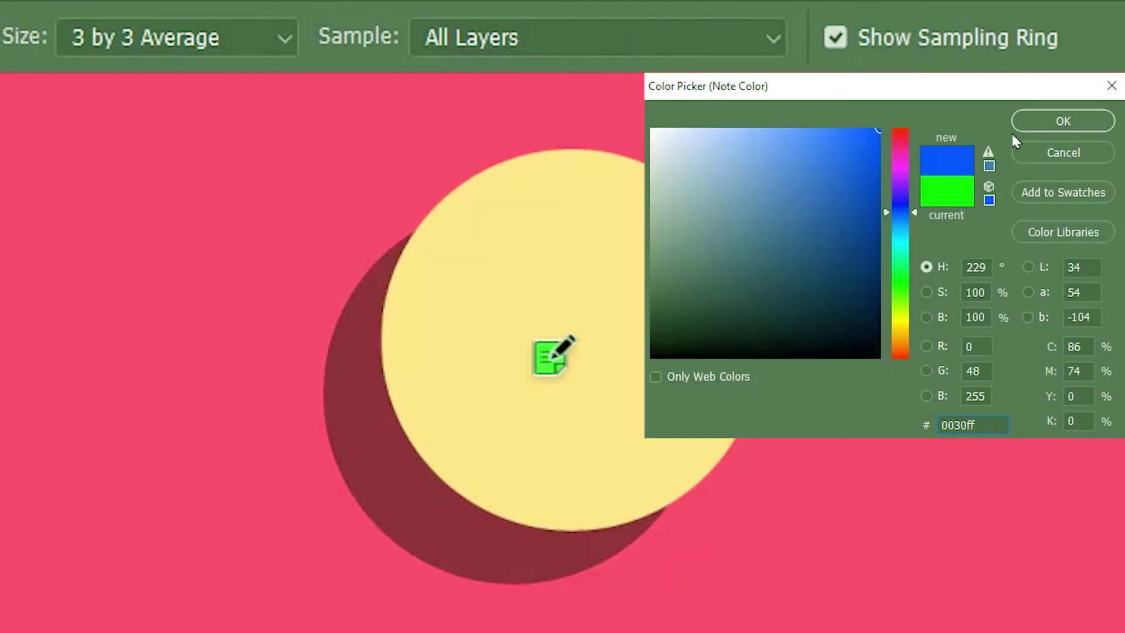
{"action": "left_click", "coordinate": [1044, 120]}
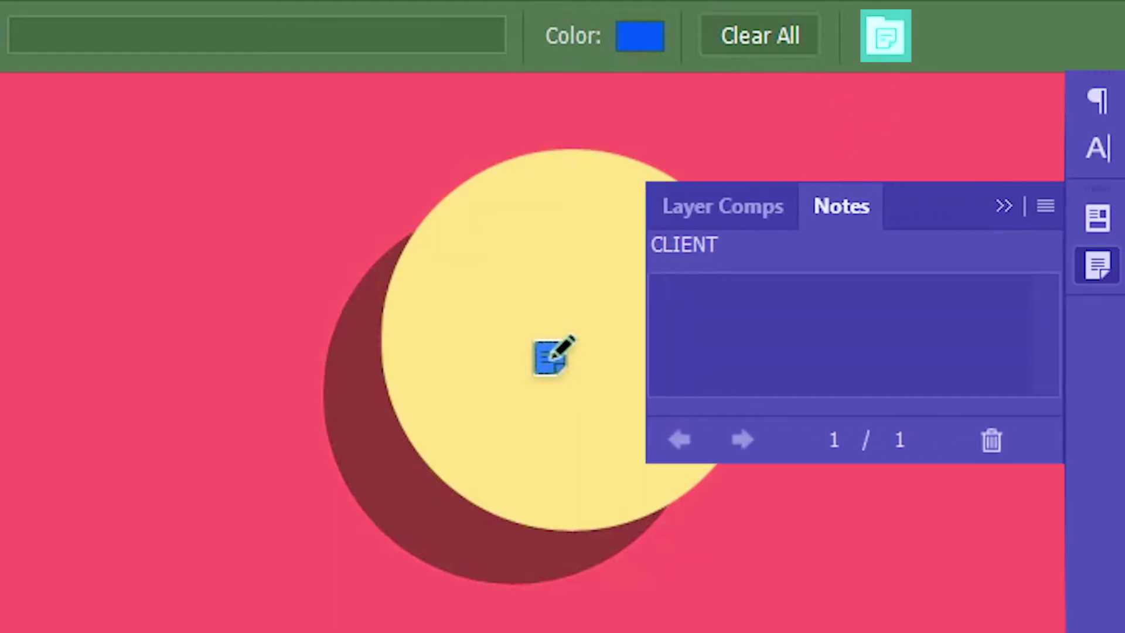
Toggle the Notes panel closed and open twice, leaving it open
{"action": "left_click", "coordinate": [896, 50]}
{"action": "left_click", "coordinate": [896, 50]}
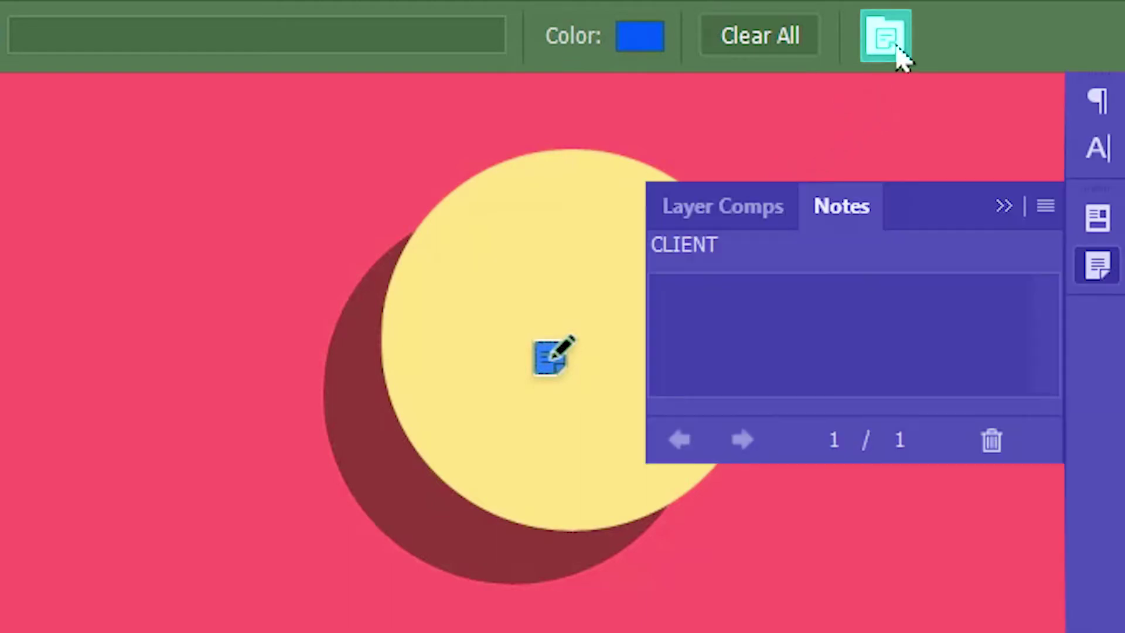
{"action": "left_click", "coordinate": [896, 50]}
{"action": "left_click", "coordinate": [897, 50]}
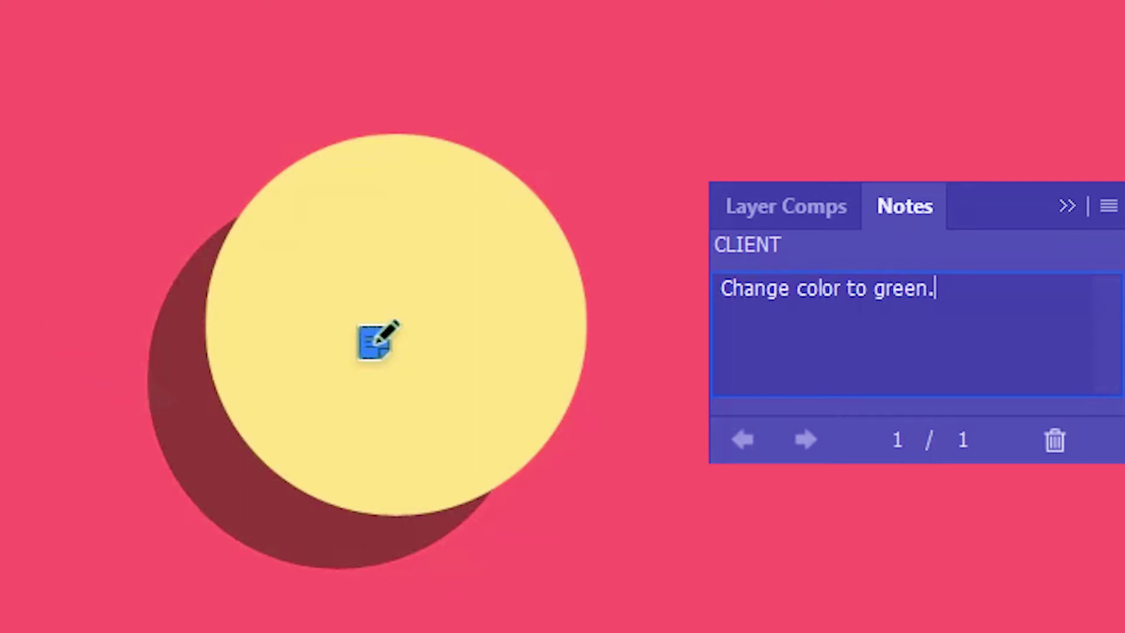
Add a CLIENT note on the shadow reading 'Make shadow a bit lighter.'
{"action": "left_click", "coordinate": [246, 496]}
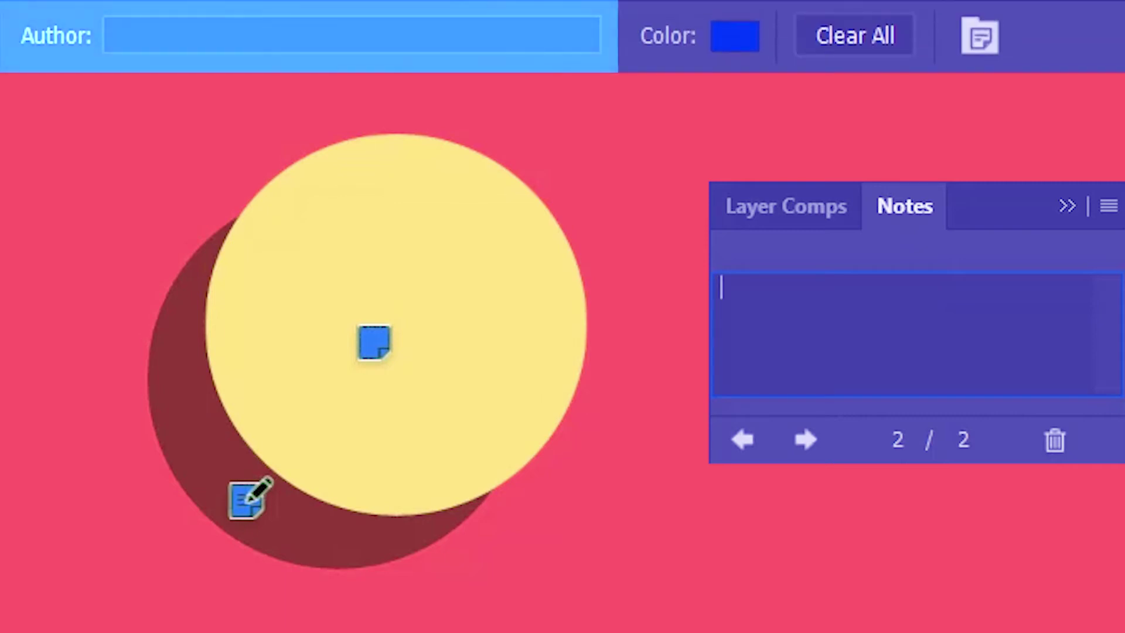
{"action": "left_click", "coordinate": [520, 37]}
{"action": "type", "text": "CLIENT"}
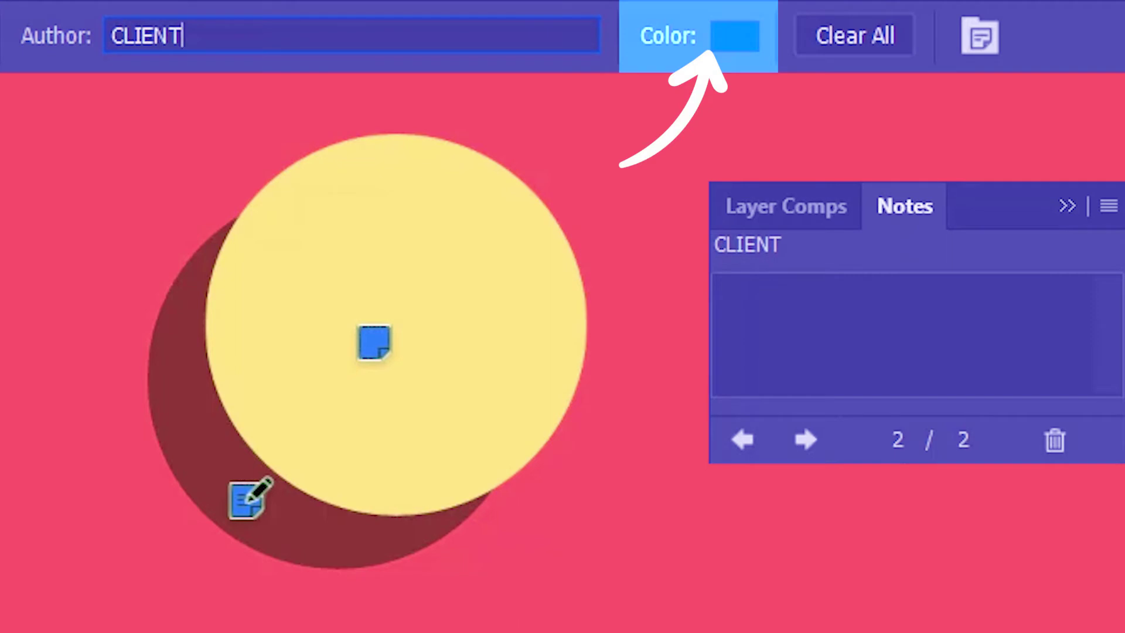
{"action": "type", "text": "M"}
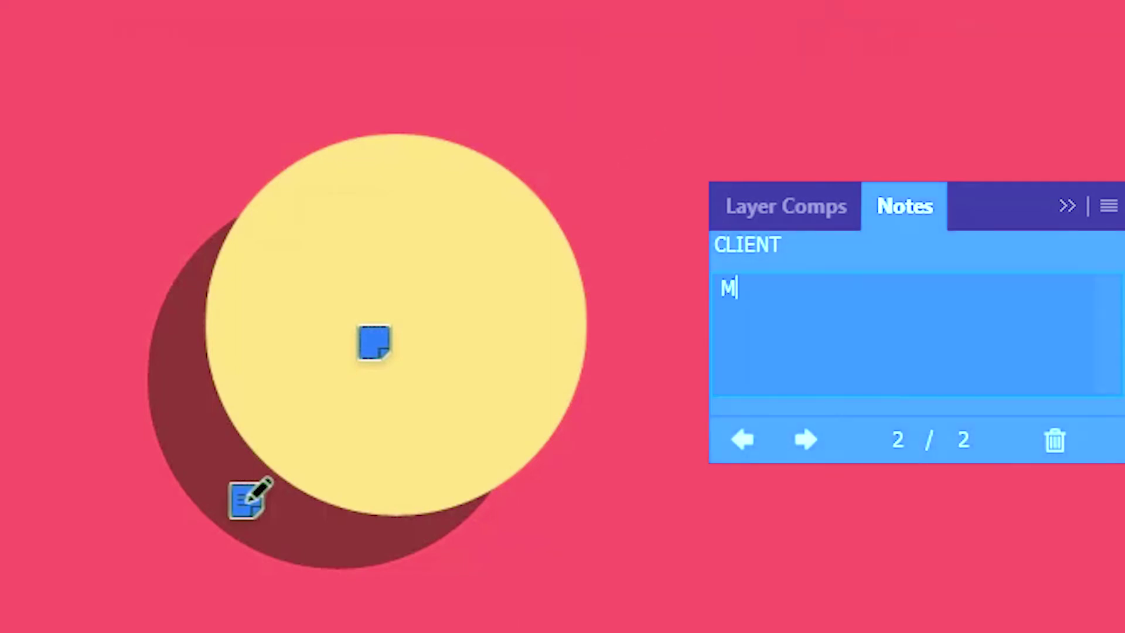
{"action": "type", "text": "ake shadow"}
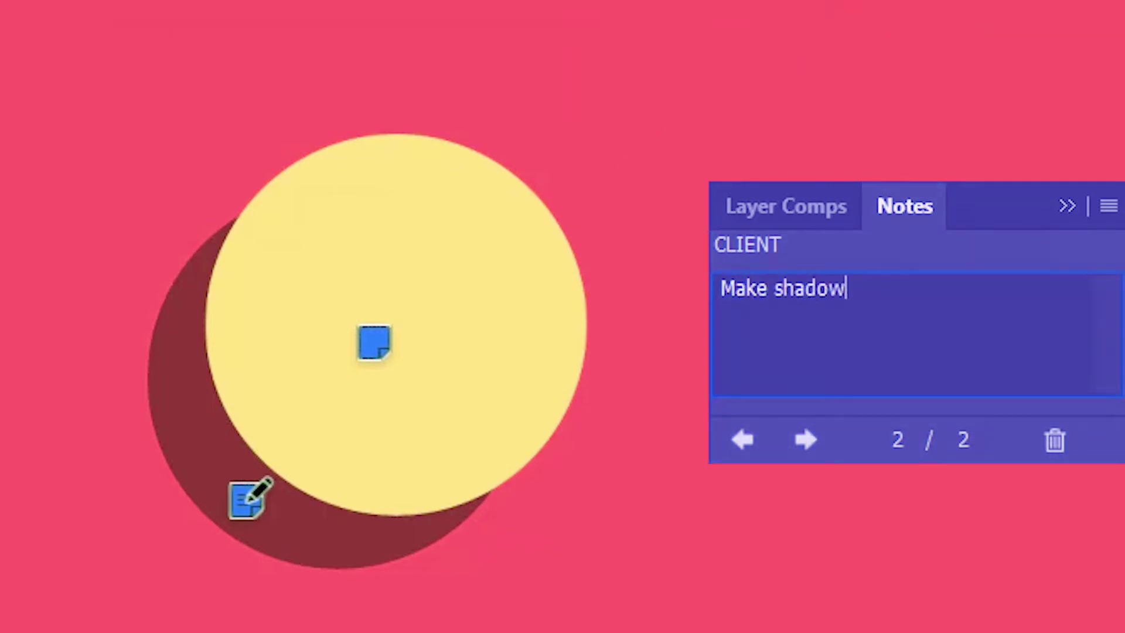
{"action": "type", "text": " a bit lig"}
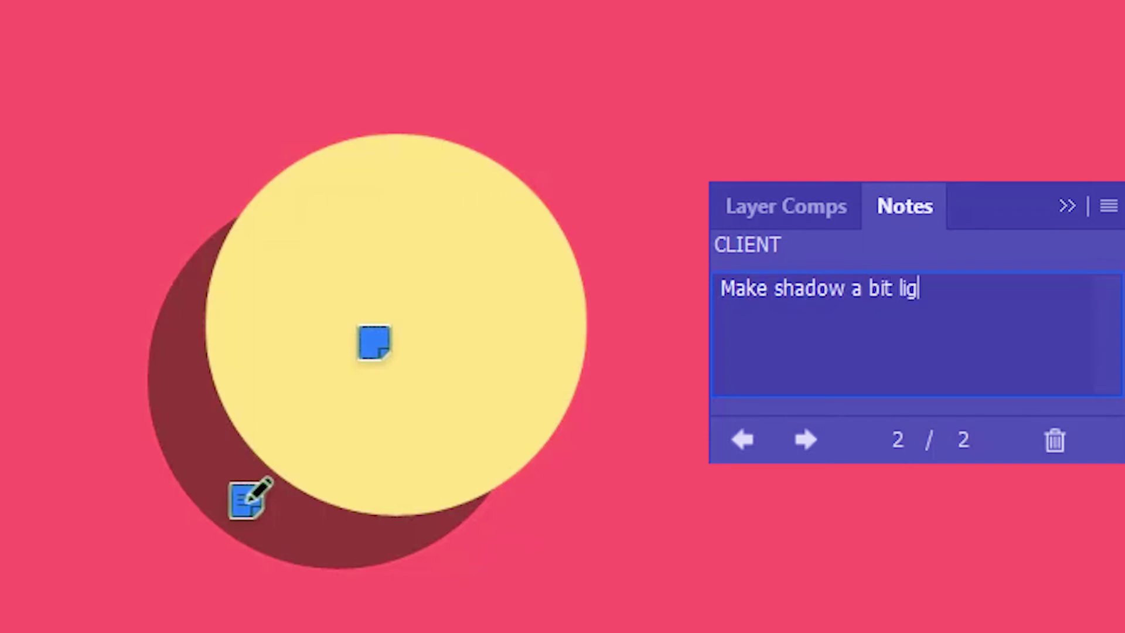
{"action": "type", "text": "hter."}
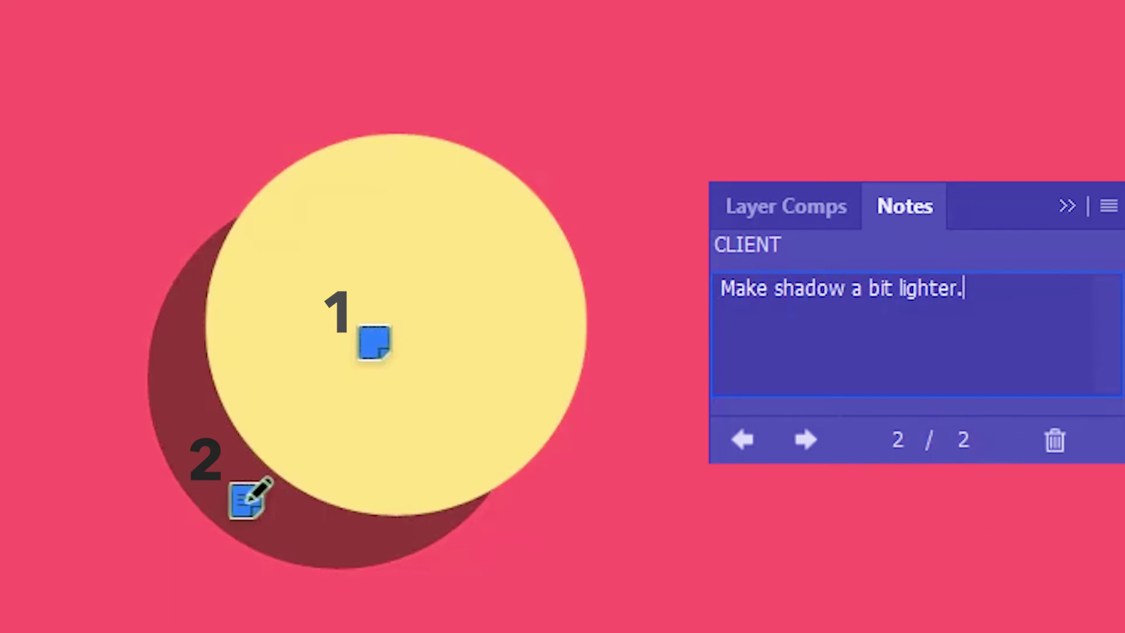
Review the ball and shadow notes, then select the ball's note and try deleting it
{"action": "left_click", "coordinate": [381, 340]}
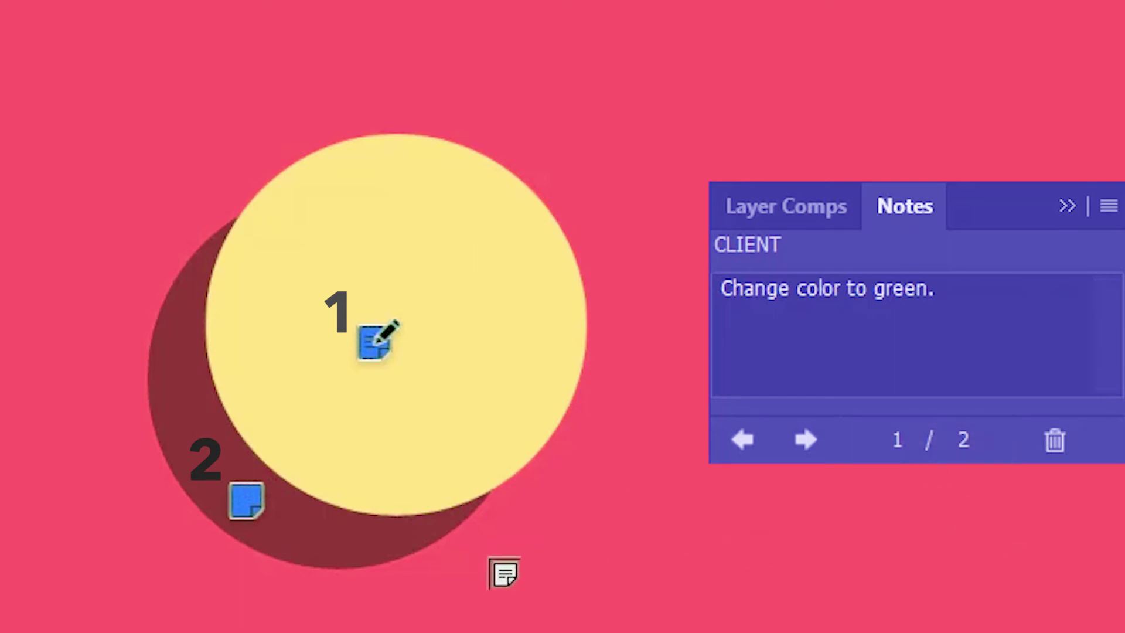
{"action": "left_click", "coordinate": [243, 501]}
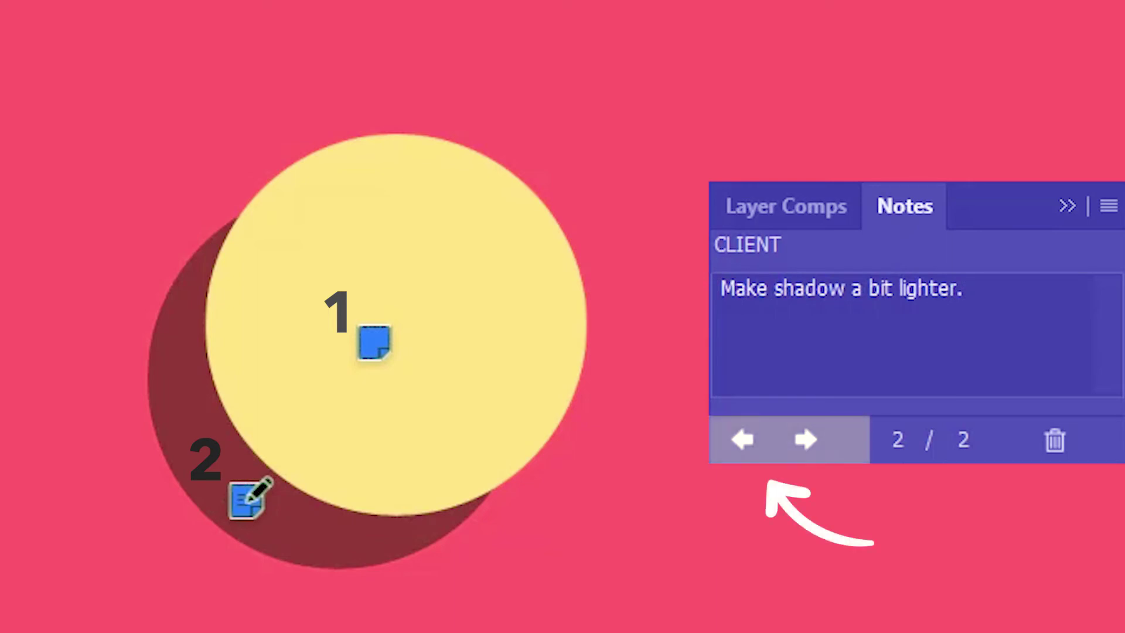
{"action": "left_click", "coordinate": [738, 445]}
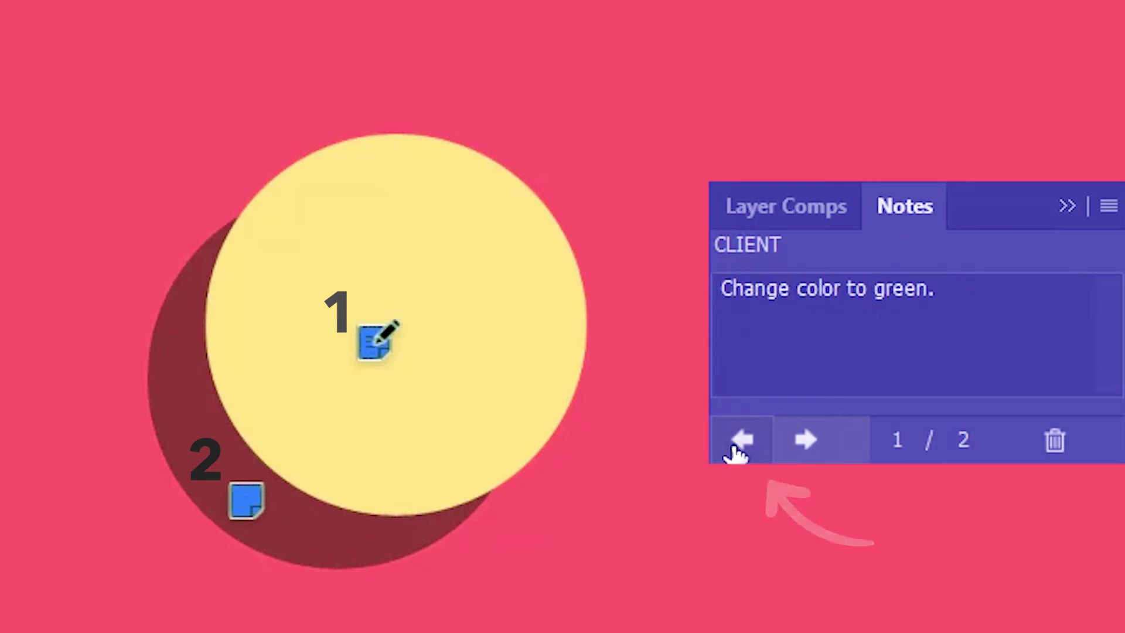
{"action": "left_click", "coordinate": [804, 446]}
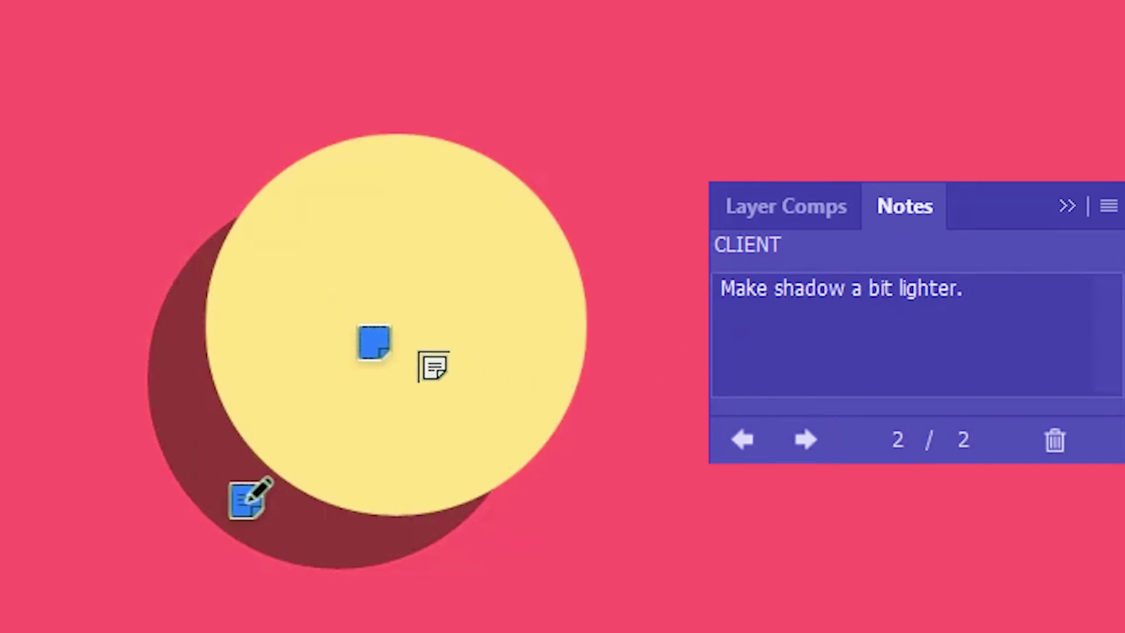
{"action": "left_click", "coordinate": [373, 340]}
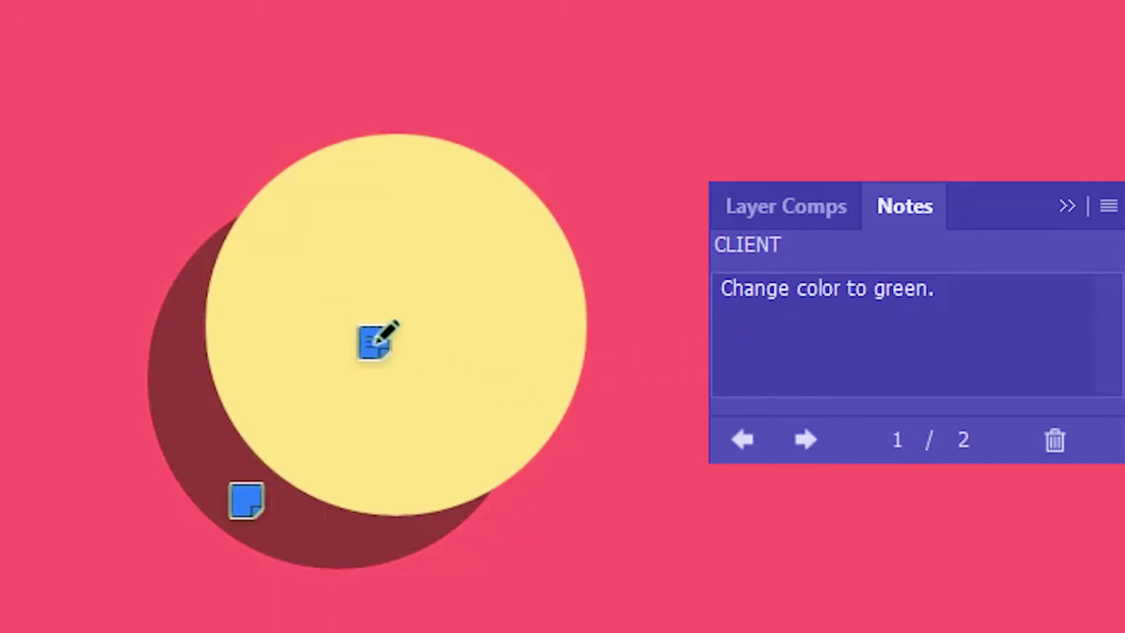
{"action": "key", "text": "Delete"}
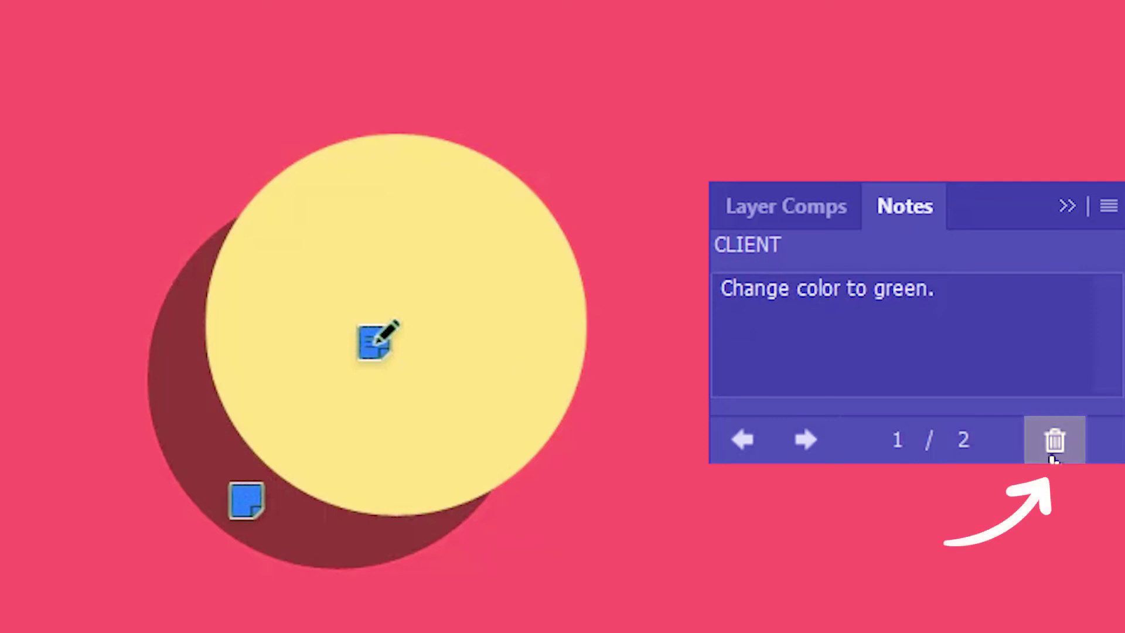
{"action": "left_click", "coordinate": [1052, 451]}
{"action": "left_click", "coordinate": [644, 296]}
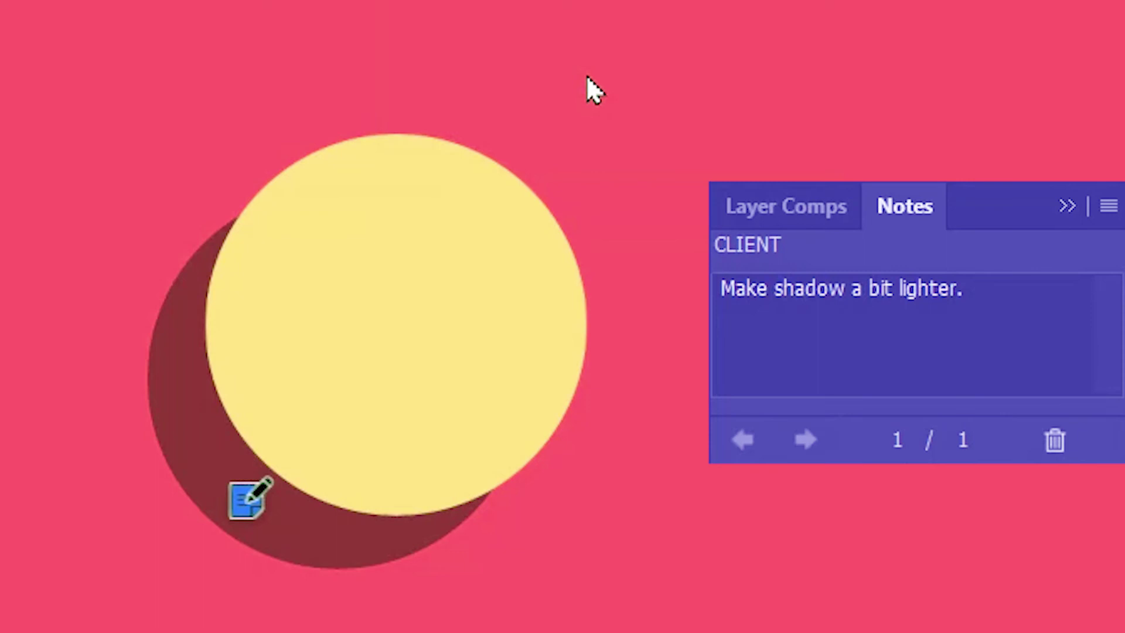
{"action": "key", "text": "ctrl+z"}
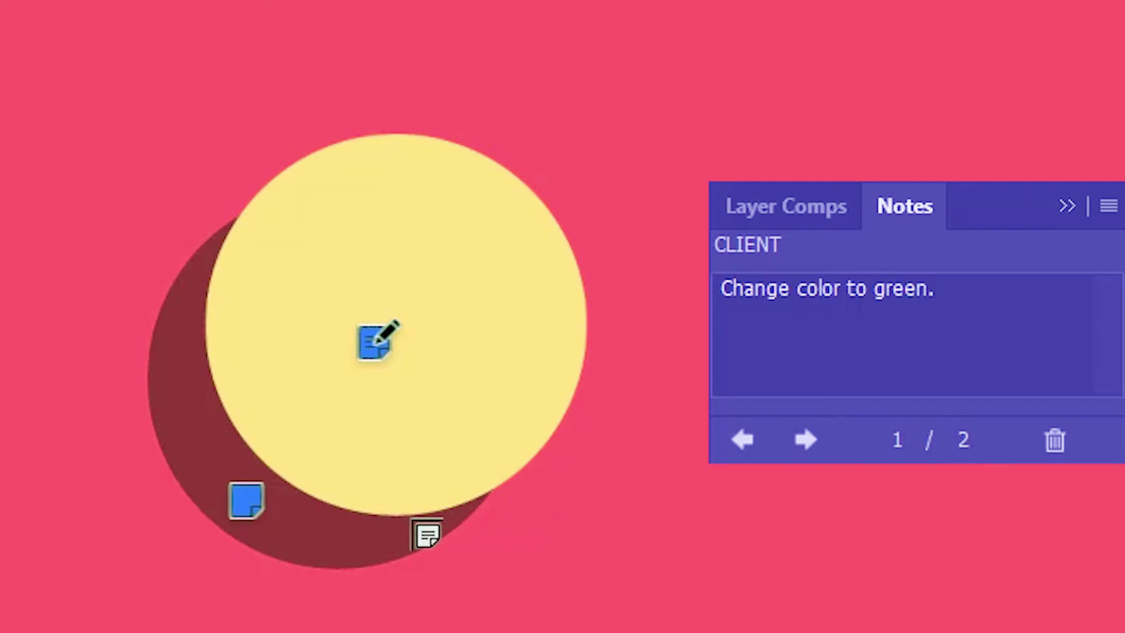
{"action": "left_click", "coordinate": [245, 499]}
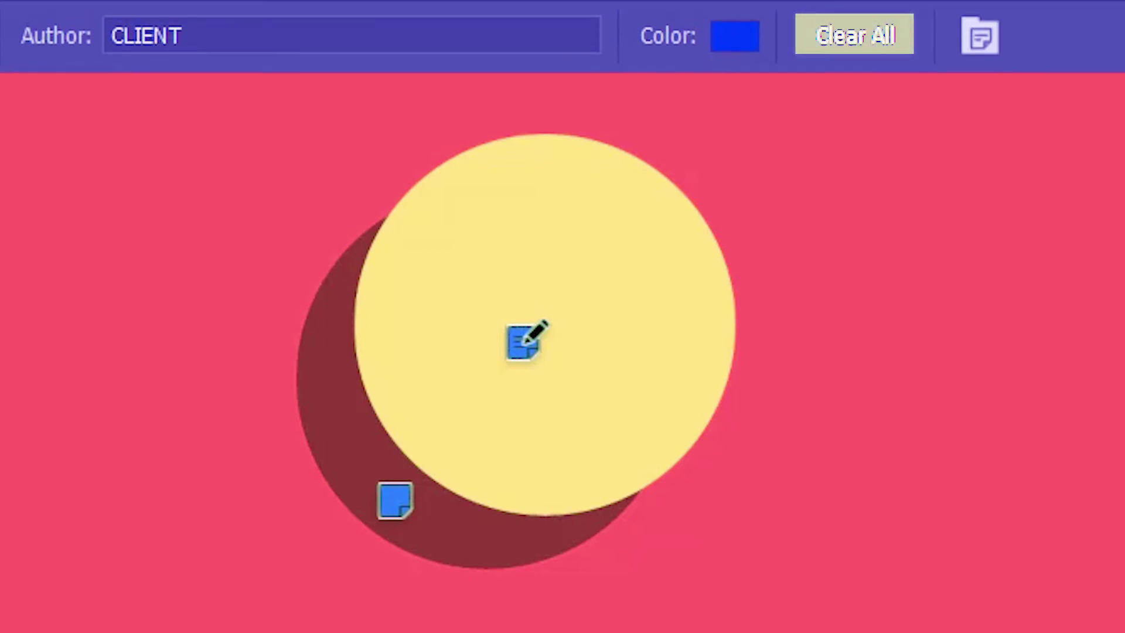
{"action": "left_click", "coordinate": [867, 37]}
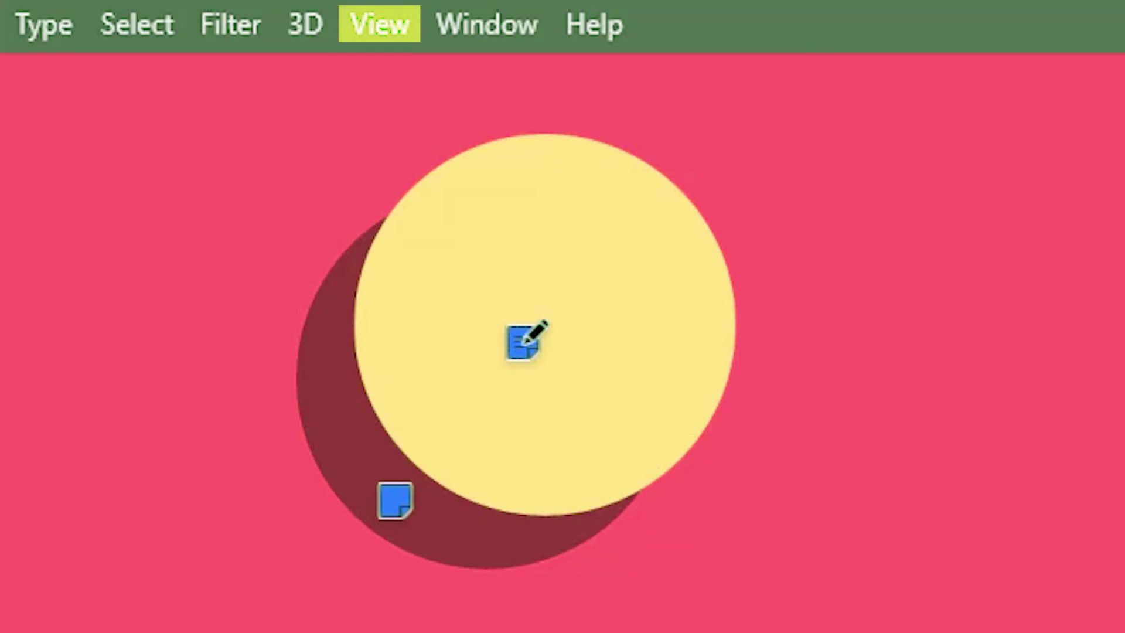
Bring up View > Show to reveal the Notes display toggle
{"action": "left_click", "coordinate": [394, 26]}
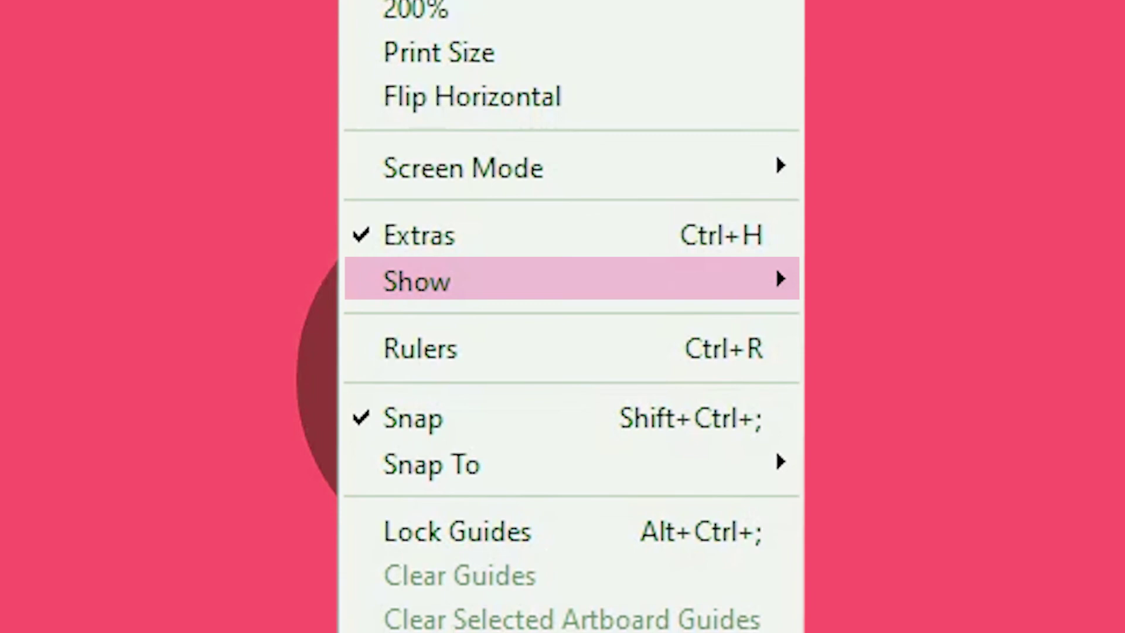
{"action": "mouse_move", "coordinate": [450, 282]}
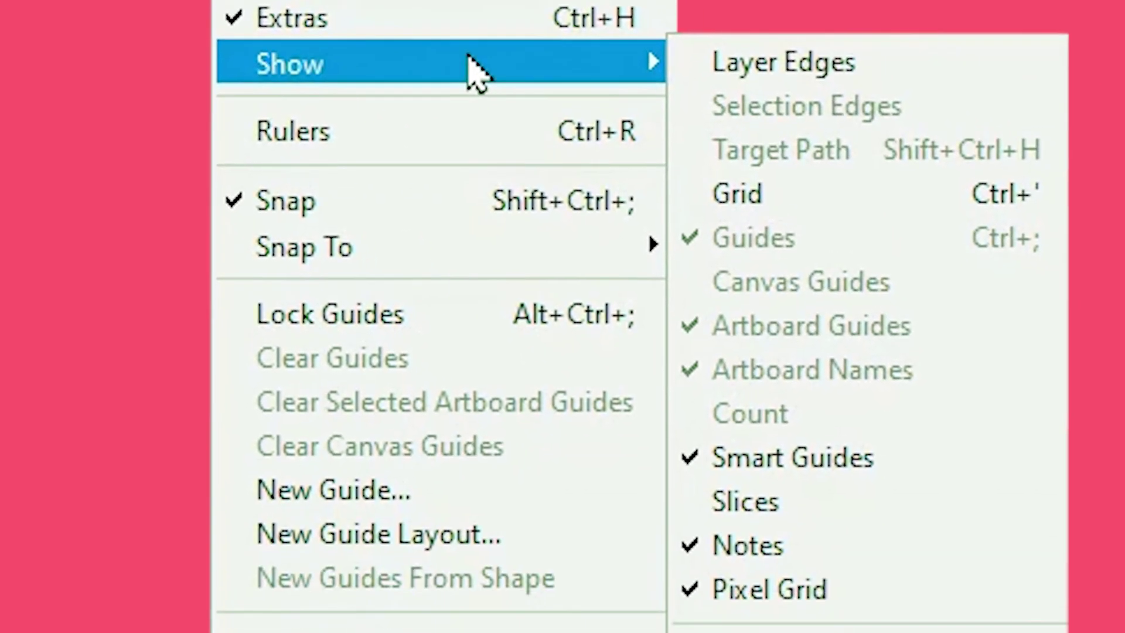